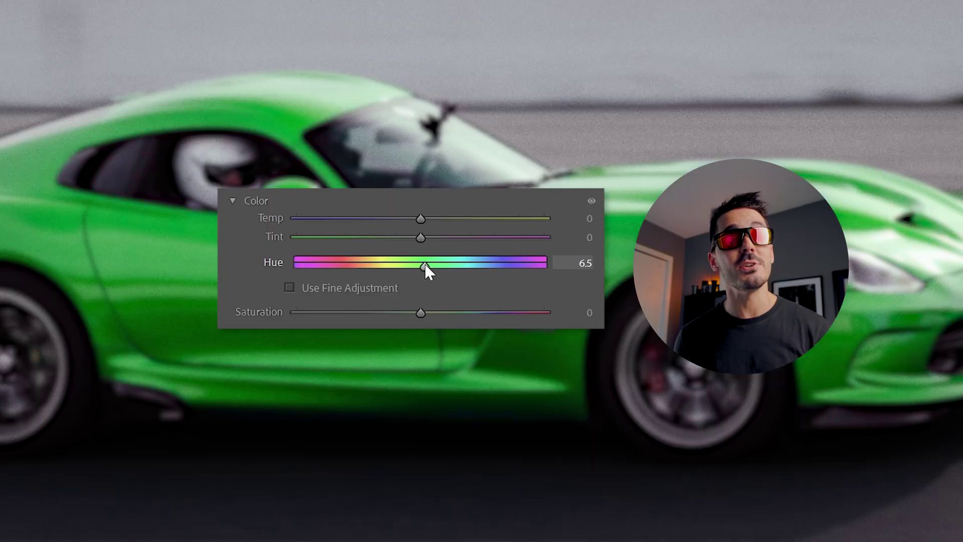
Try shifting the masked subject's colour with the Hue adjustment on the green car and red couch photos
left_click_drag(426, 263, 323, 263)
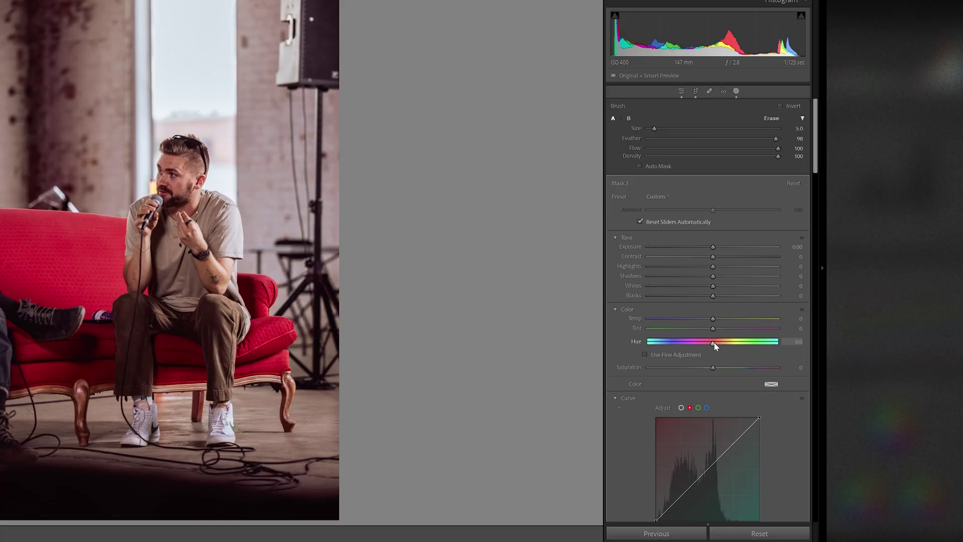
left_click_drag(716, 345, 734, 346)
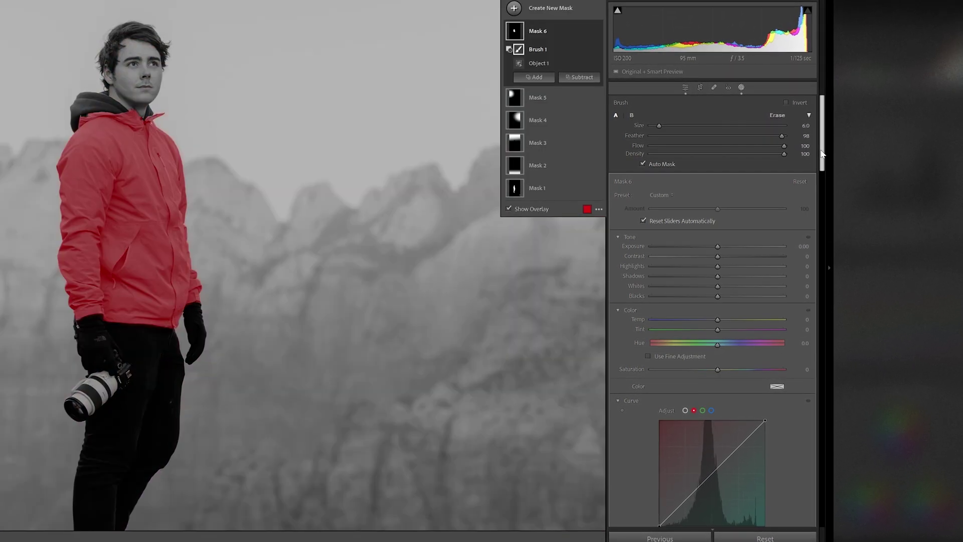
left_click_drag(823, 154, 826, 191)
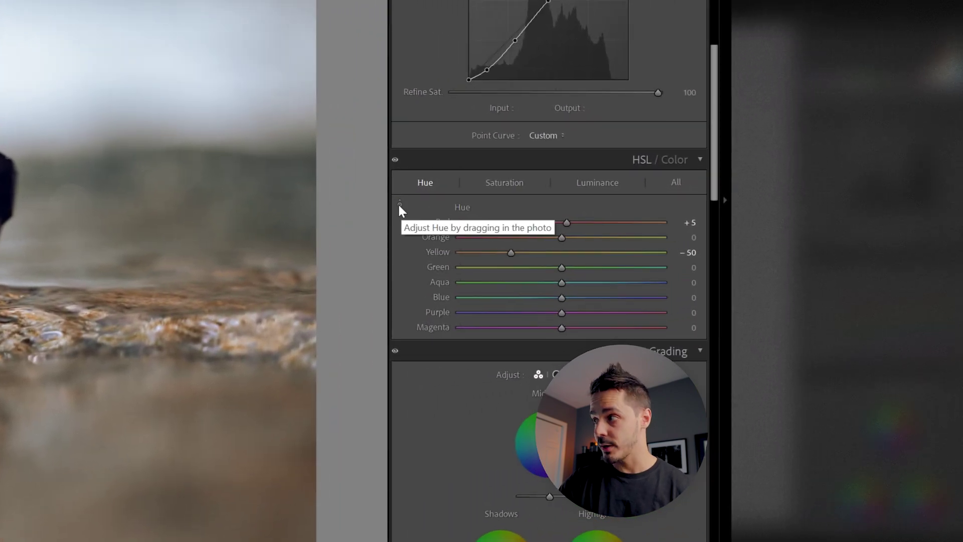
Swing the Orange hue of the sunglasses photo to +99 and back toward the negative end in the HSL adjustments
left_click(400, 205)
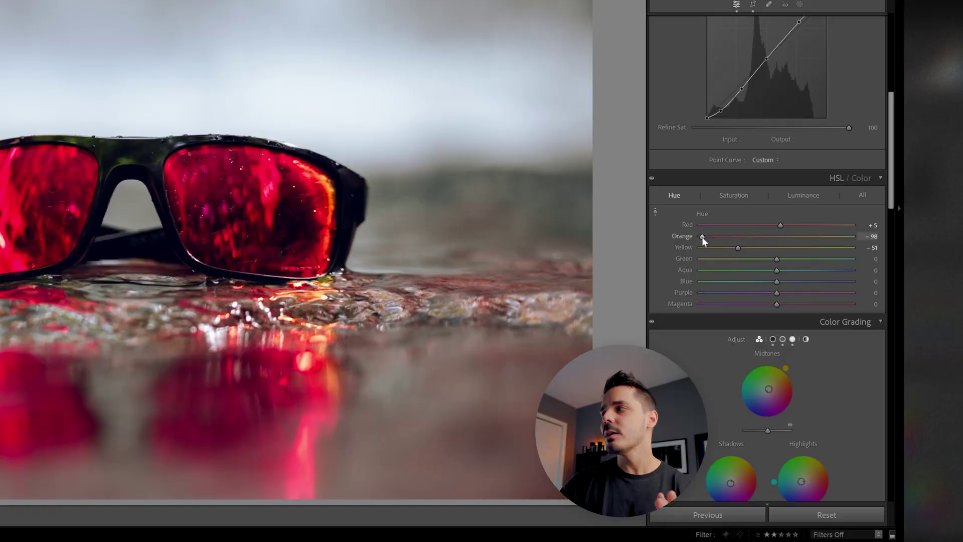
left_click_drag(703, 237, 852, 235)
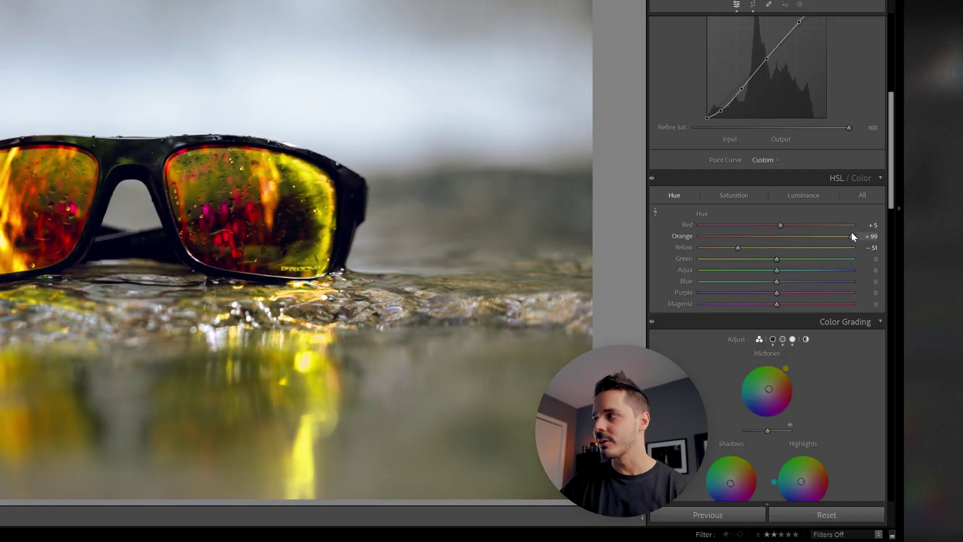
left_click_drag(841, 234, 702, 246)
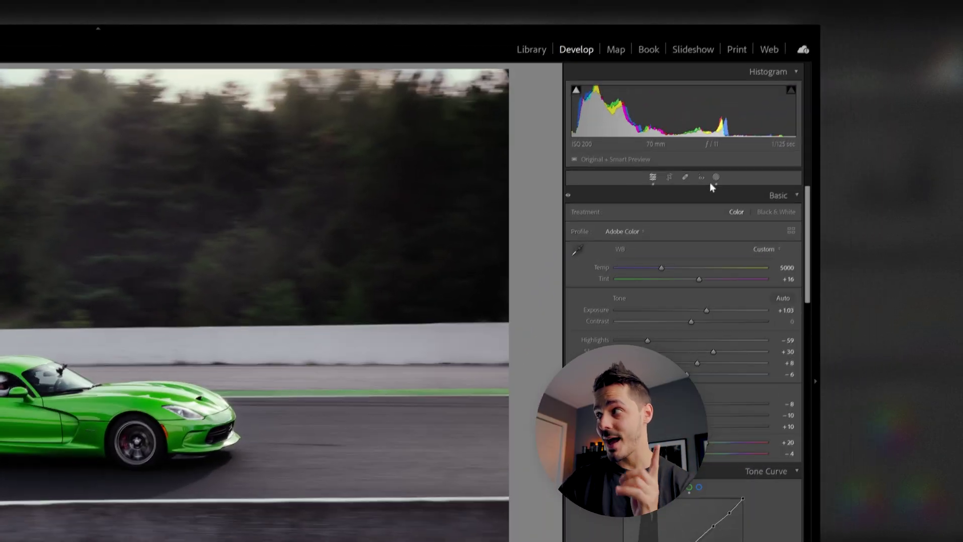
Create an Objects mask covering the whole green car and shift its Hue to turn the paint magenta
left_click(799, 5)
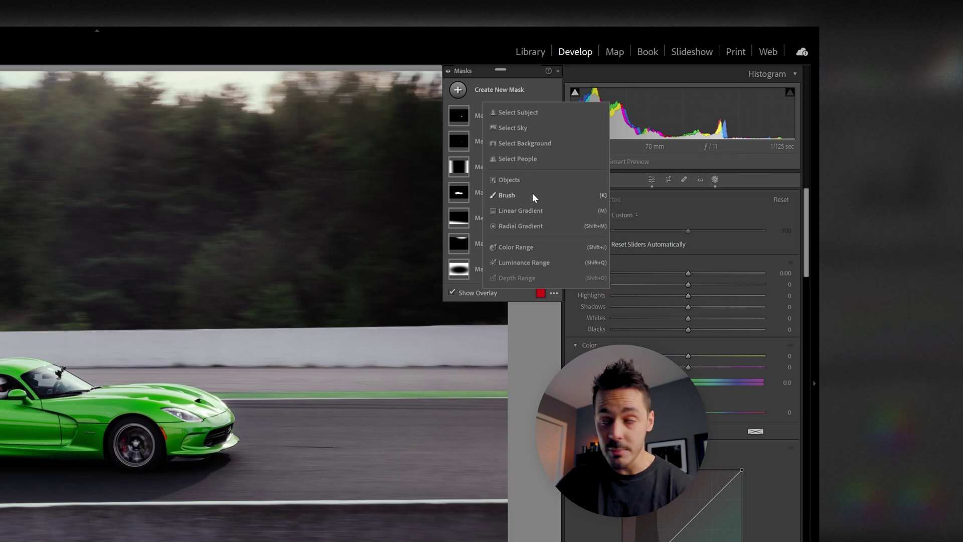
key("Escape")
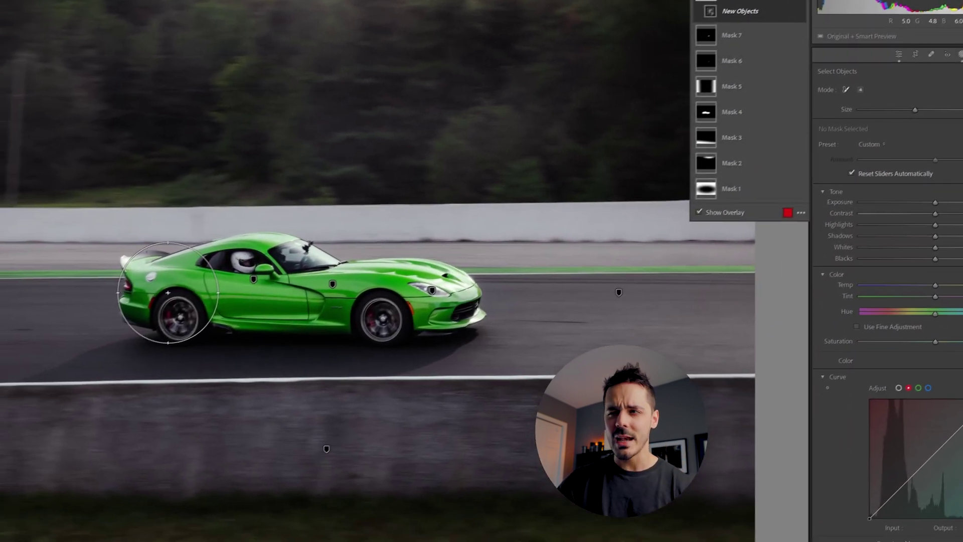
mouse_move(168, 293)
left_mouse_down()
mouse_move(188, 297)
mouse_move(207, 277)
left_mouse_up()
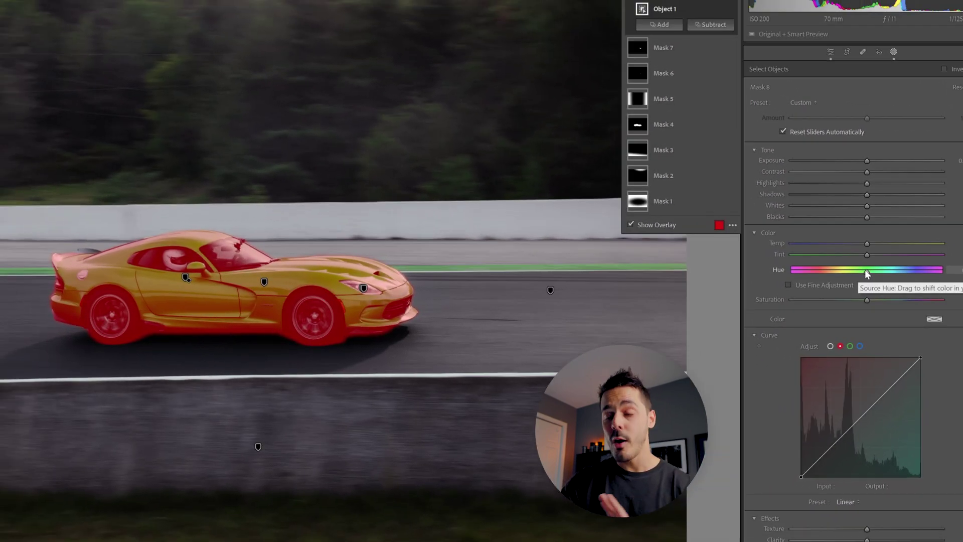
left_click_drag(713, 241, 696, 241)
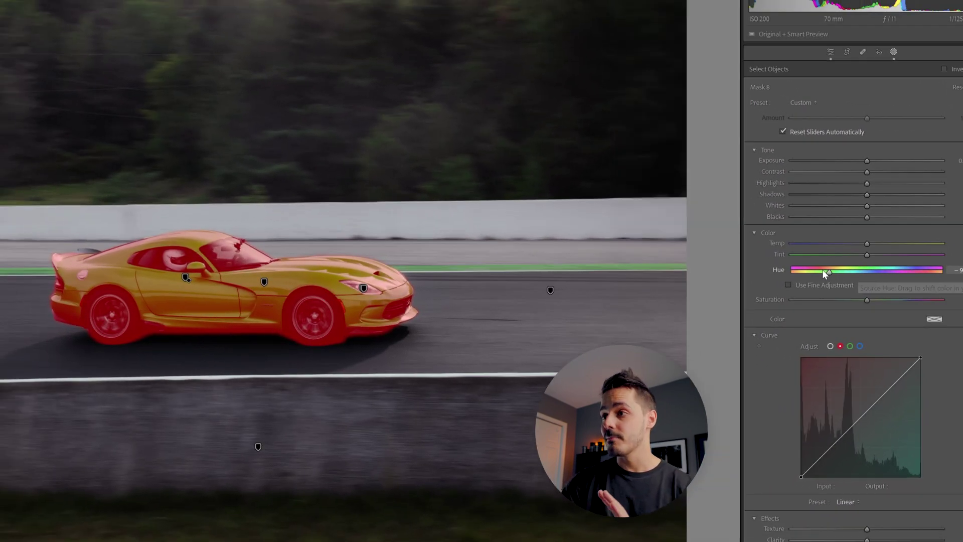
left_click_drag(788, 270, 858, 266)
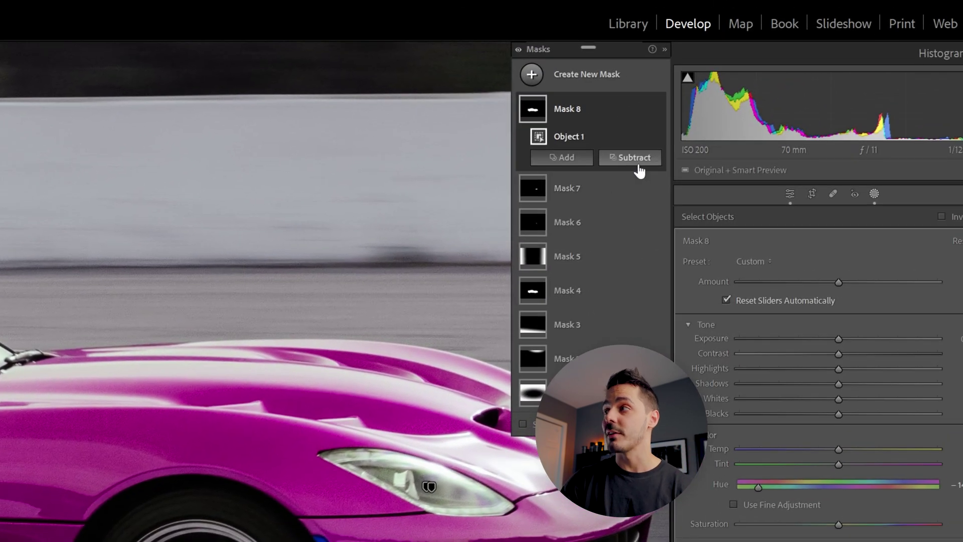
Subtract the front and rear side marker lights from the car mask using Objects selections
left_click(635, 158)
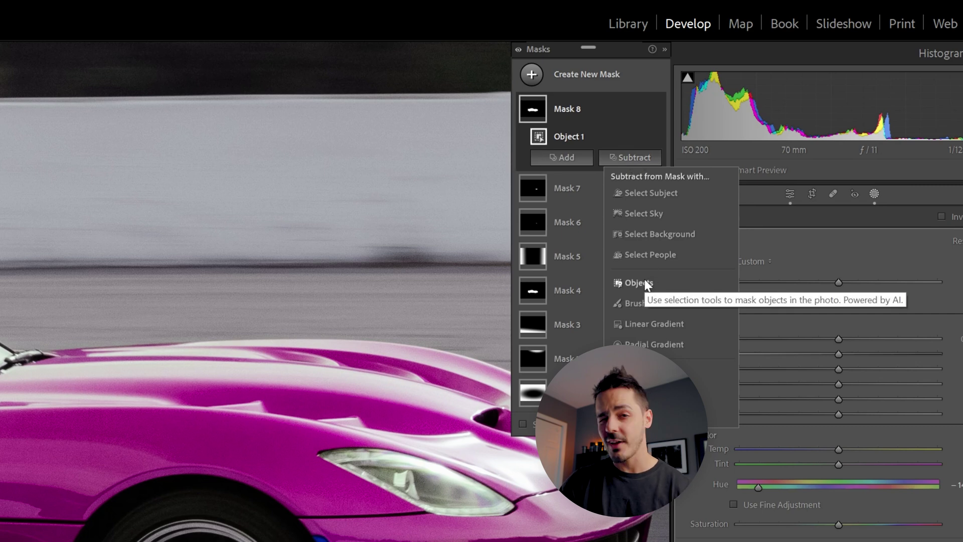
left_click(638, 283)
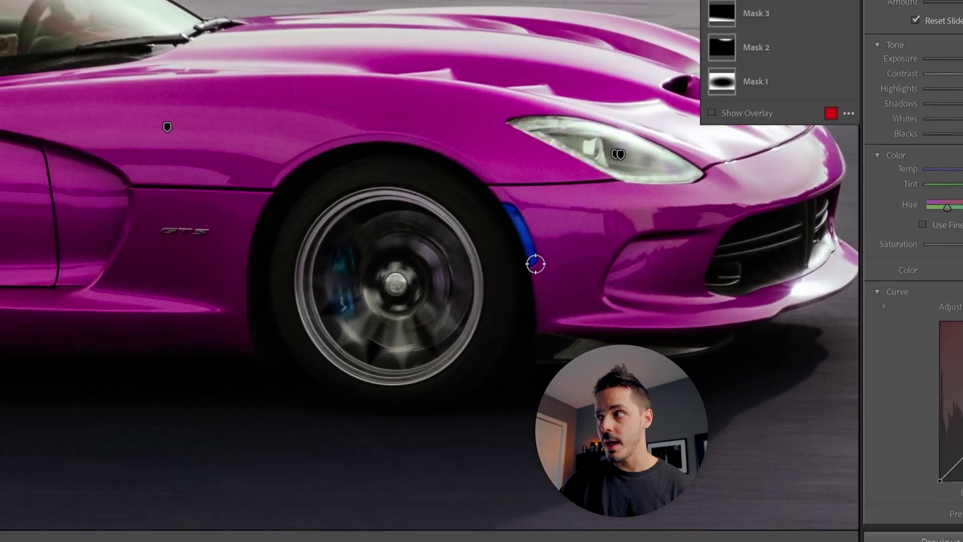
left_click(536, 262)
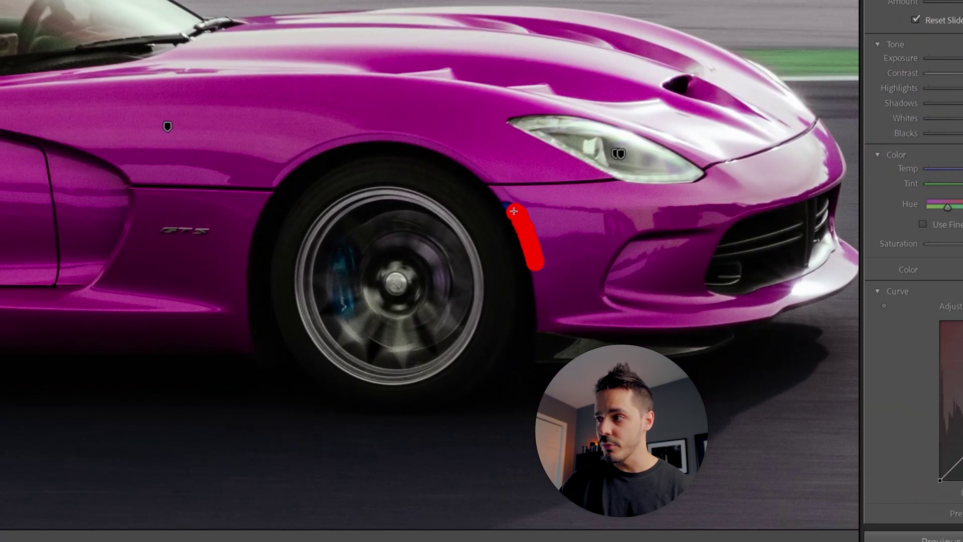
left_click_drag(505, 206, 506, 207)
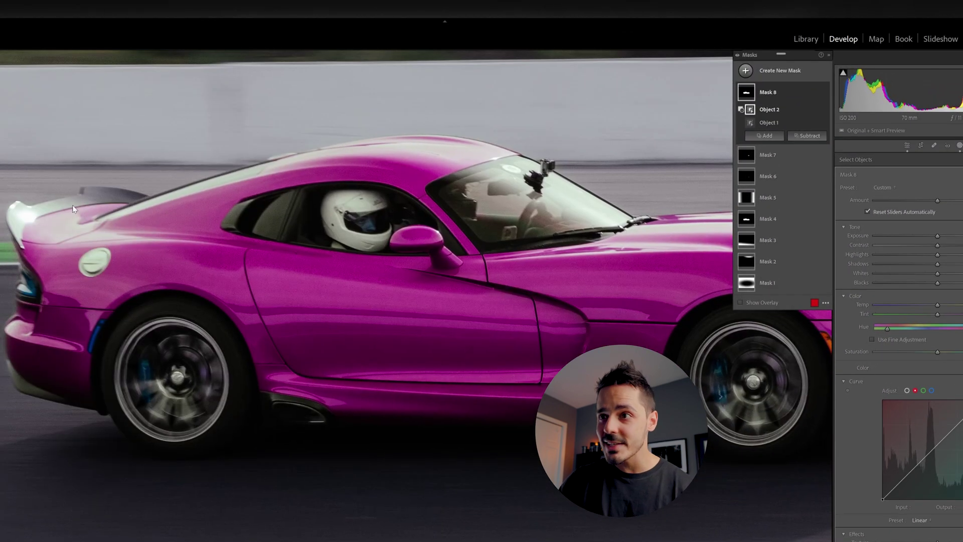
left_click(90, 351)
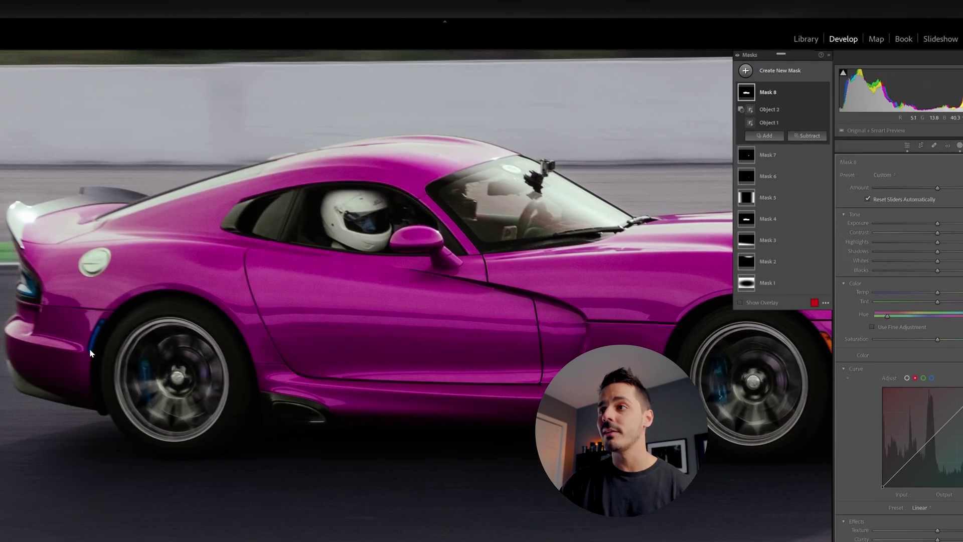
left_click(815, 239)
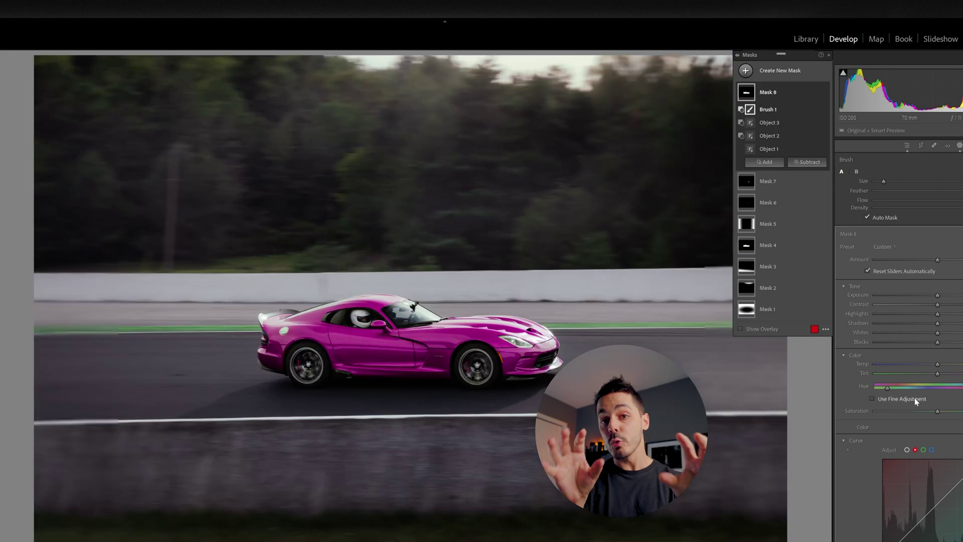
left_click_drag(914, 396, 962, 390)
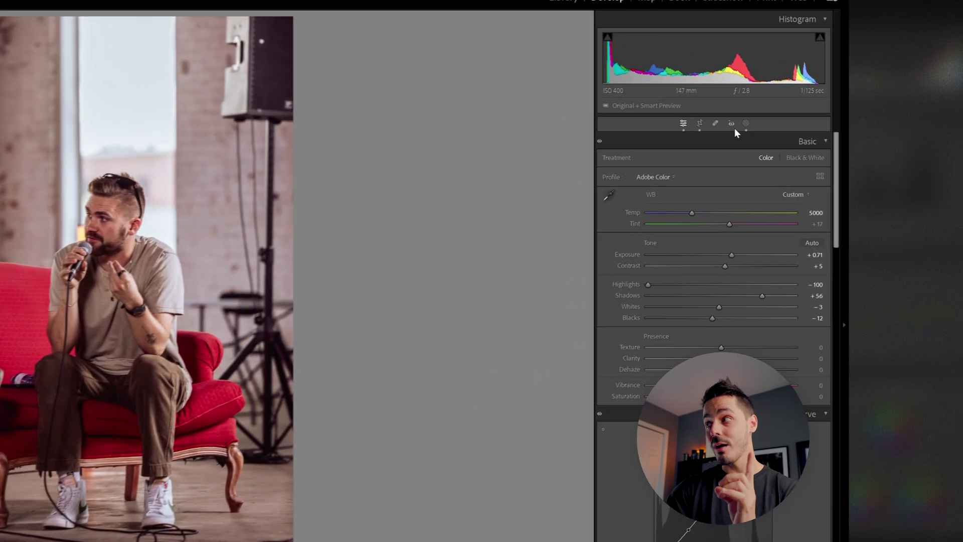
Create a Color Range mask sampled from the red couch and set its Refine value to 7
left_click(808, 121)
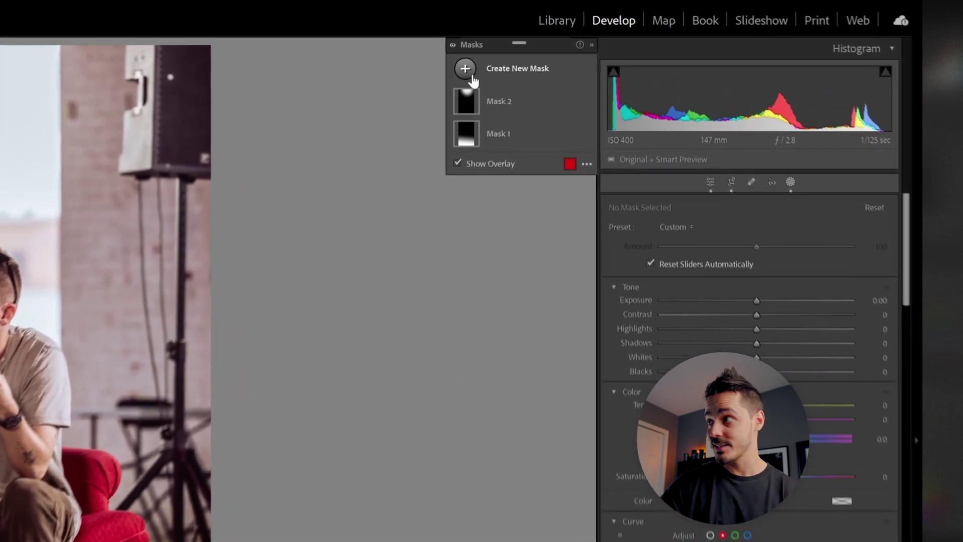
left_click(470, 75)
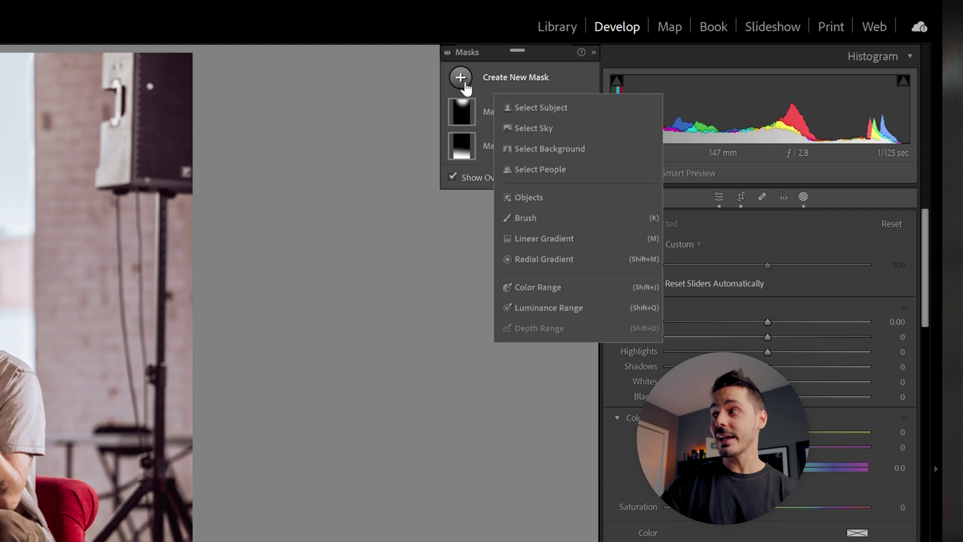
left_click(554, 290)
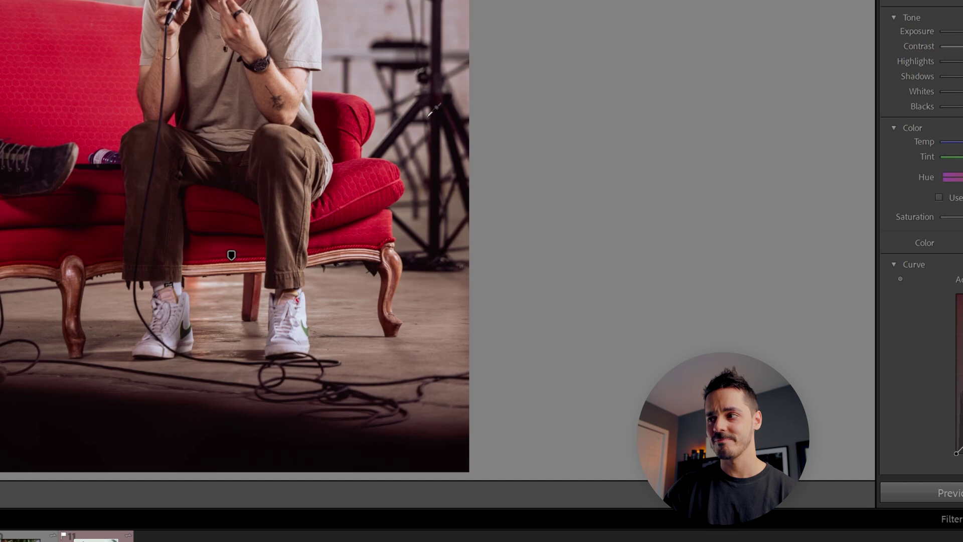
left_click(367, 178)
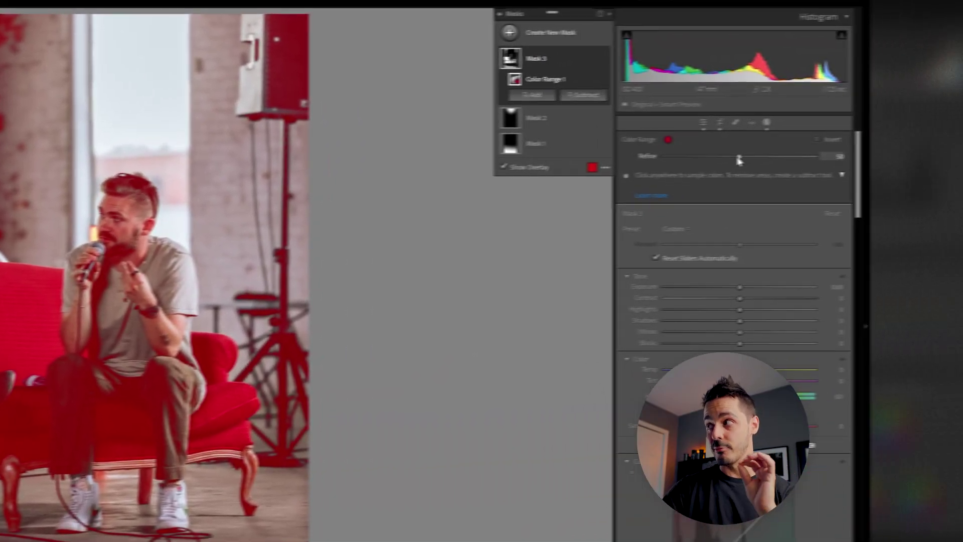
left_click_drag(738, 159, 702, 162)
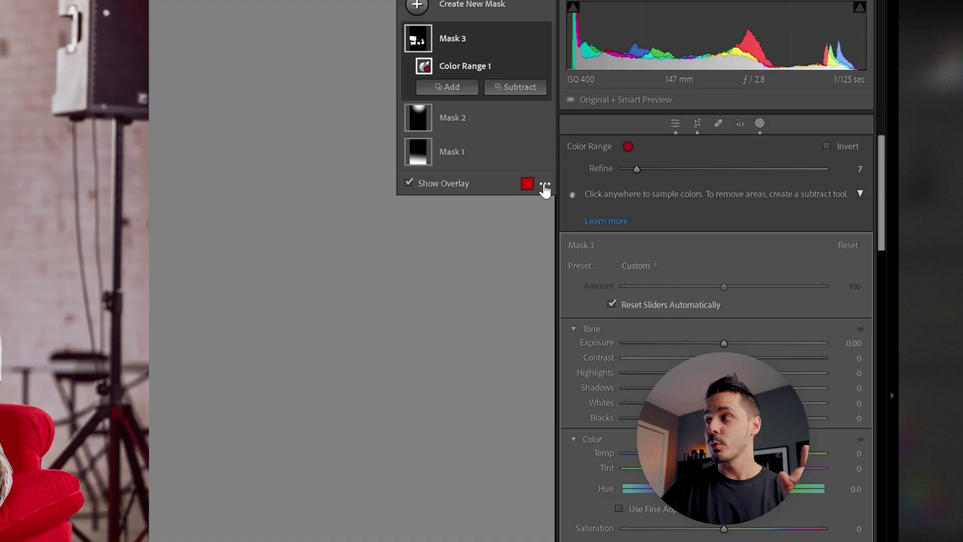
Set the mask overlay mode to Image on B&W
left_click(545, 186)
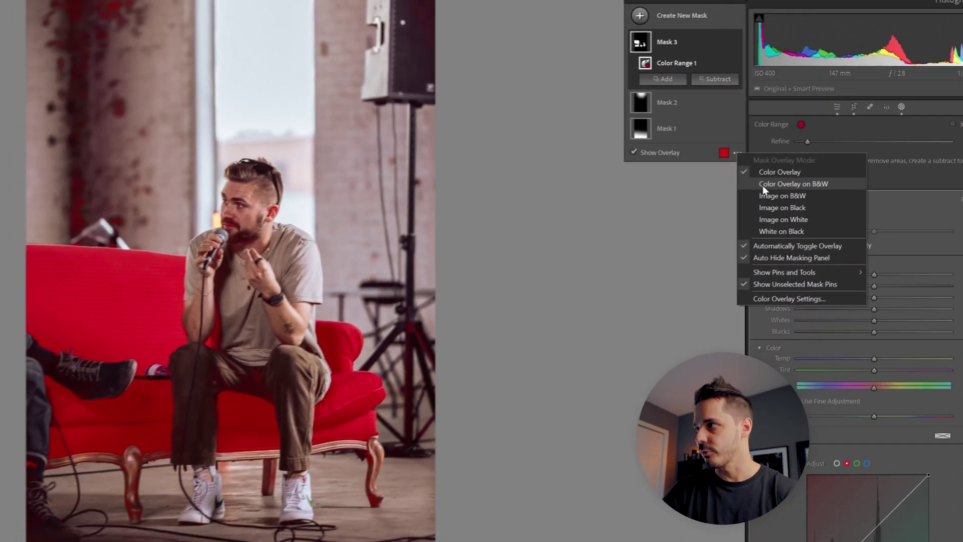
left_click(646, 165)
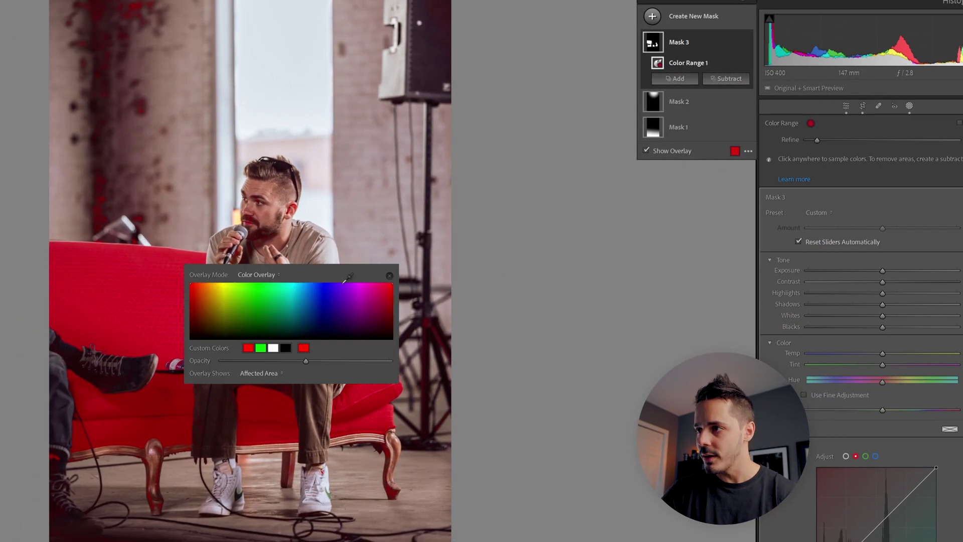
left_click(389, 275)
left_click(749, 151)
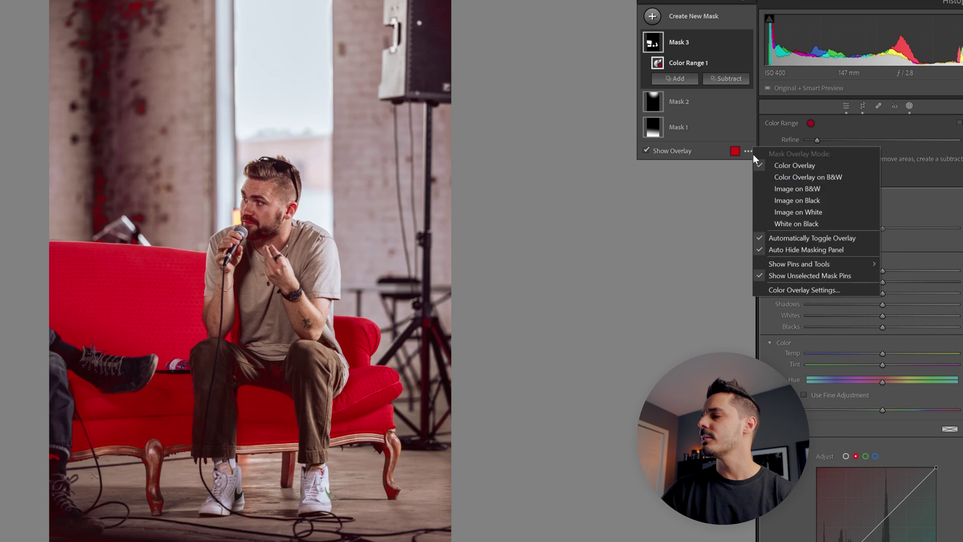
left_click(787, 190)
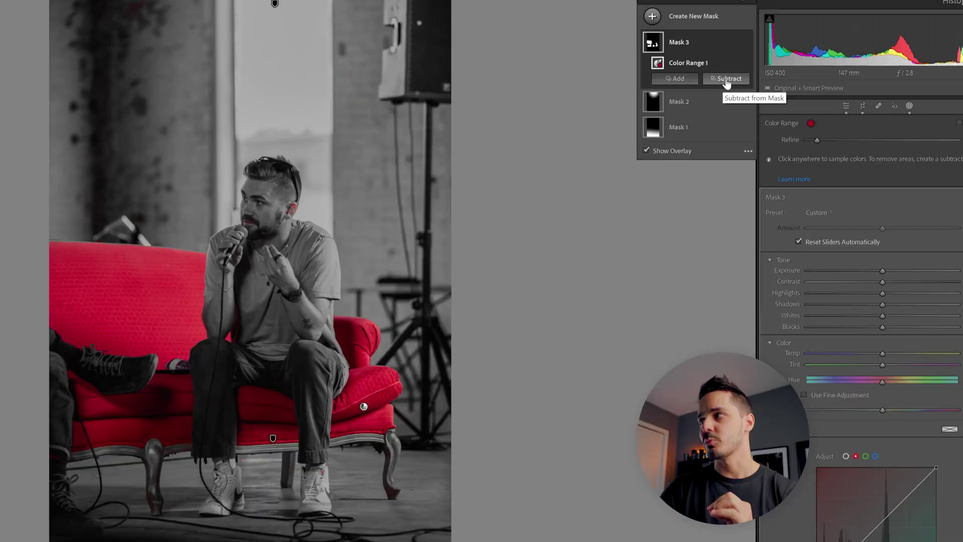
Subtract the seated man's skin areas from the couch mask with a brush, checking the selection with the overlay
left_click(727, 79)
left_click(739, 184)
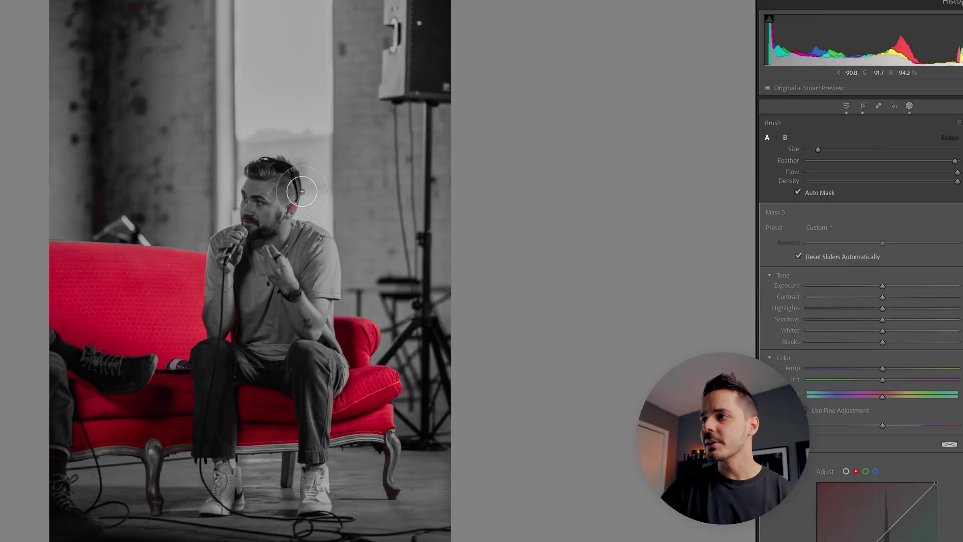
scroll(140, 180, "up", 1)
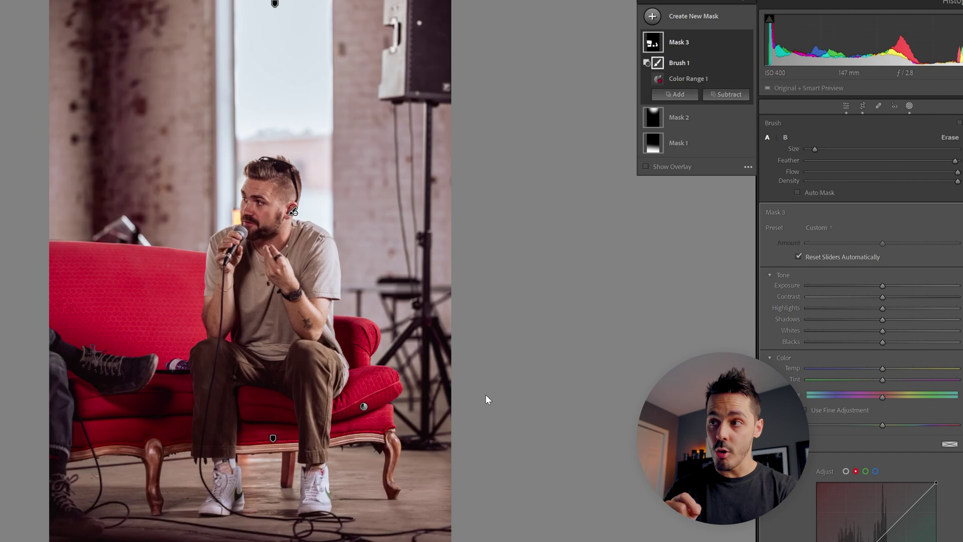
key("o")
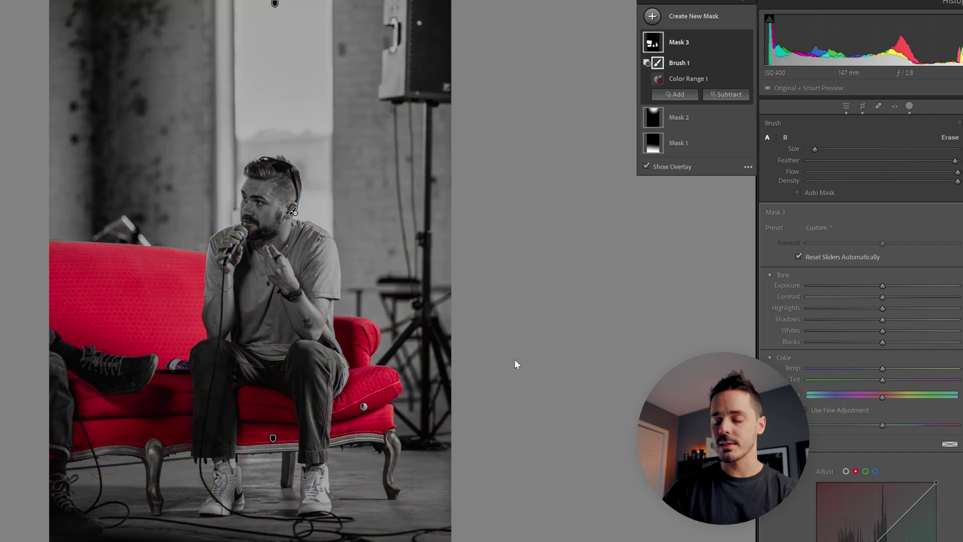
key("o")
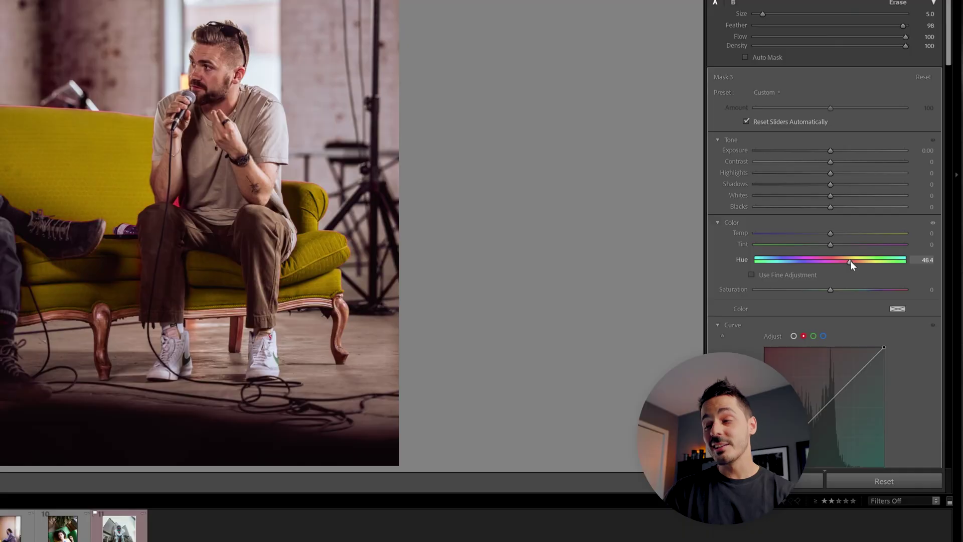
Turn the couch yellow by setting the mask's Hue to 44.7, Exposure to 0.32 and Shadows to 14
mouse_move(851, 261)
left_mouse_down()
mouse_move(885, 259)
mouse_move(763, 263)
mouse_move(848, 258)
left_mouse_up()
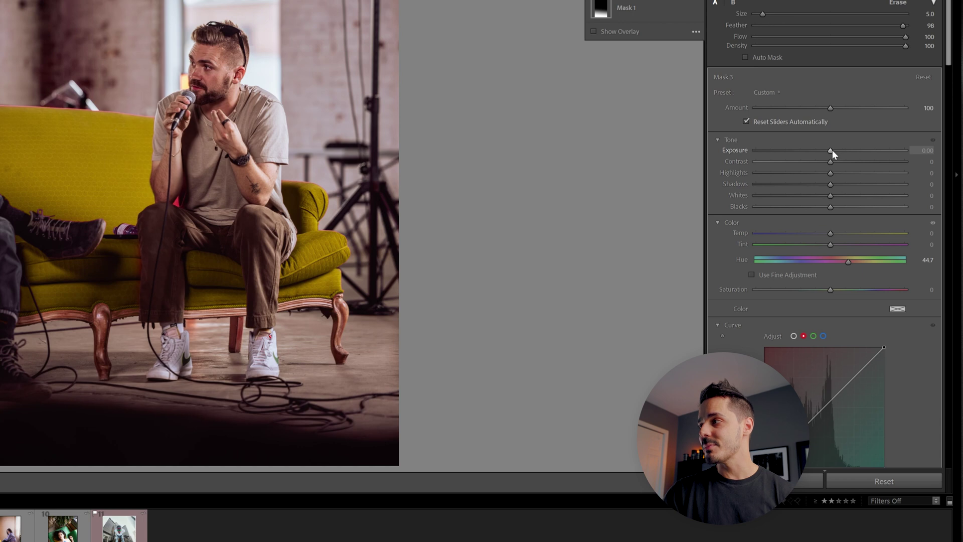
left_click_drag(831, 150, 839, 150)
left_click_drag(832, 184, 842, 186)
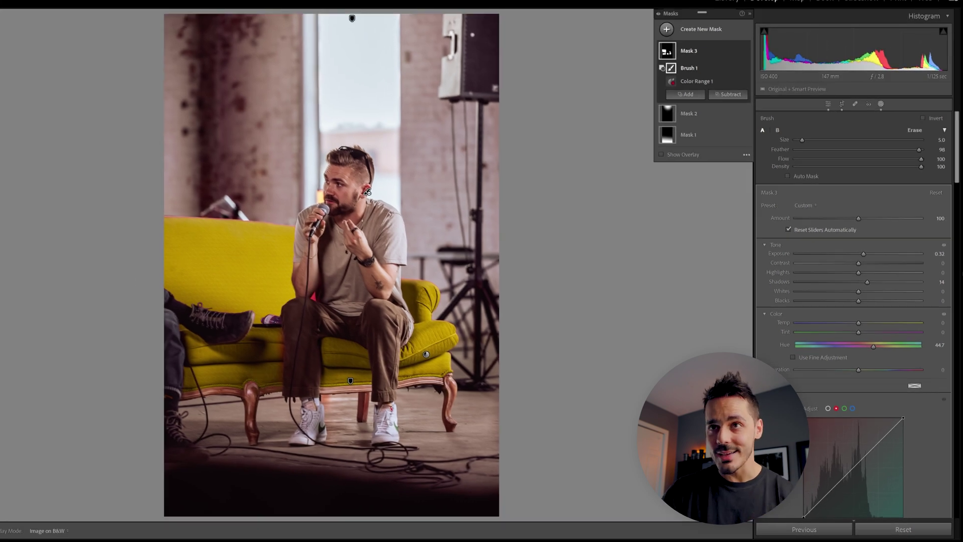
Inspect the recoloured couch's mask edges around the seated man's legs, arms and torso at close range
key("z")
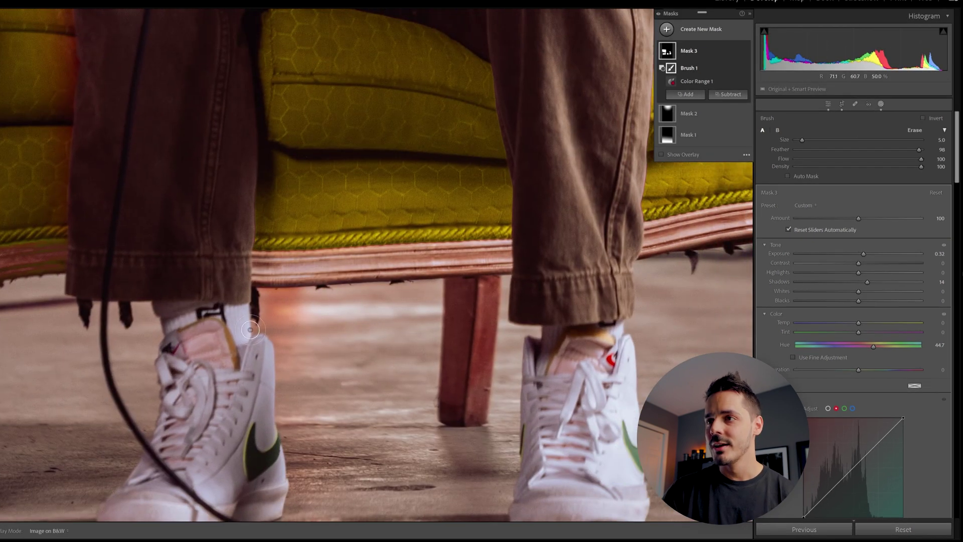
left_click_drag(444, 100, 444, 452)
key("bracketleft")
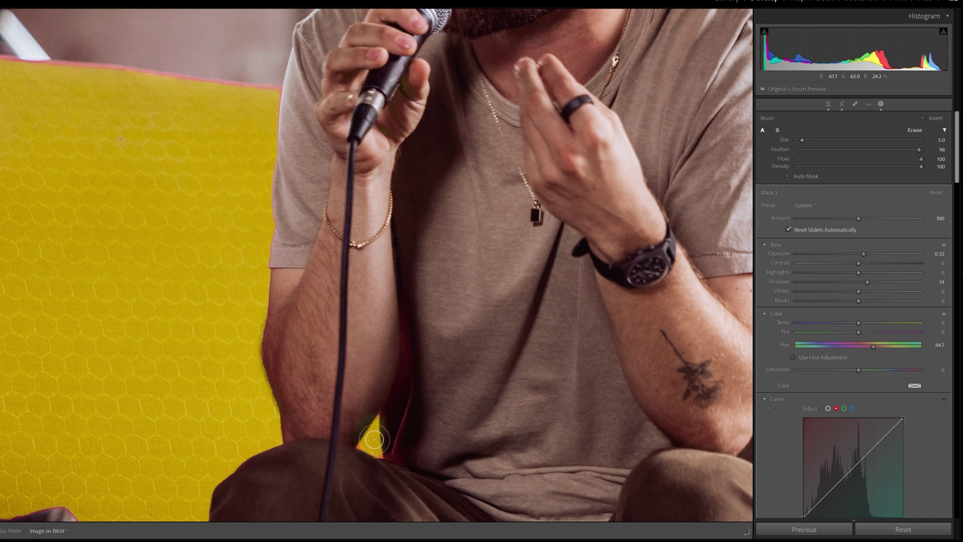
left_click_drag(444, 75, 444, 215)
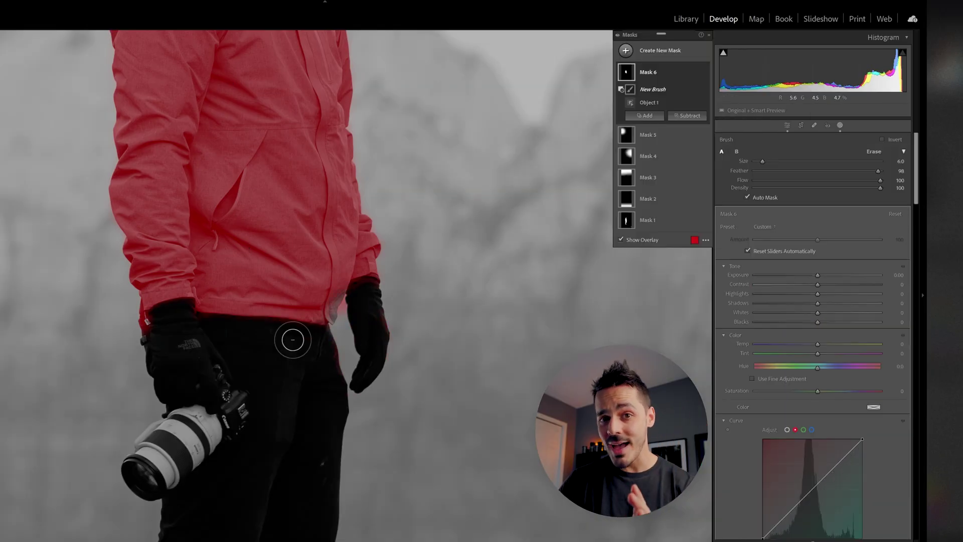
Clean up the jacket's Object mask by subtracting spill at the hem and collar with an Auto Mask brush
key("z")
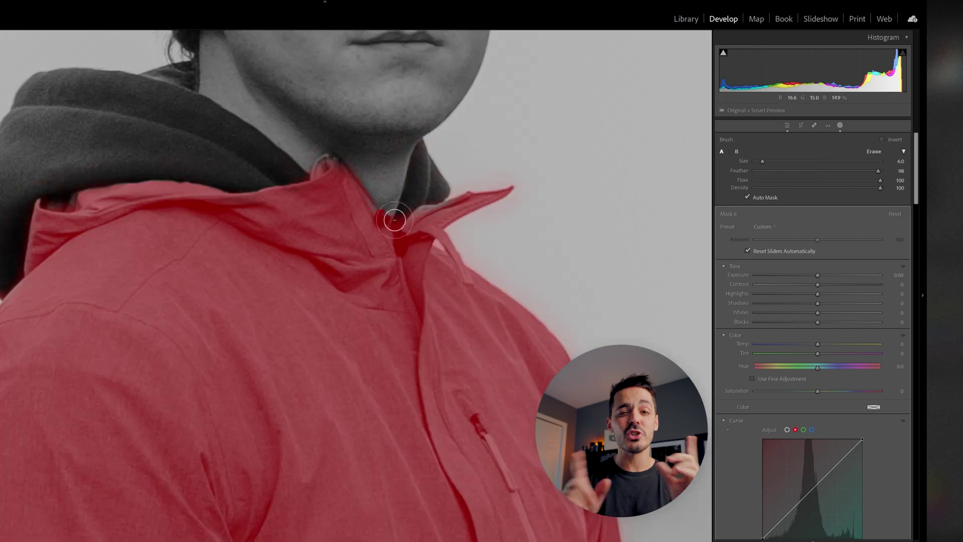
key("z")
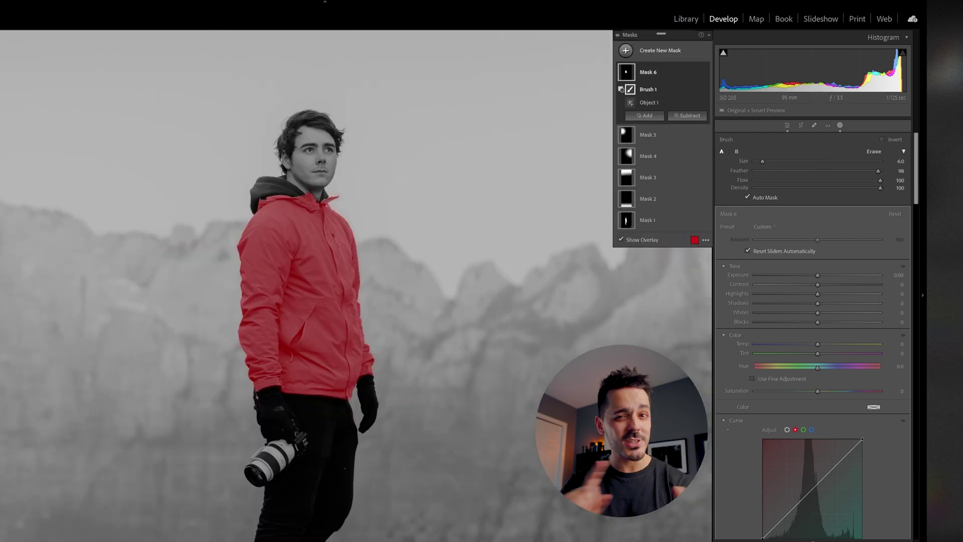
Try to recolour the grey jacket by raising the mask's Saturation to 100 and shifting its Hue
left_click_drag(823, 391, 873, 393)
left_click_drag(818, 367, 759, 371)
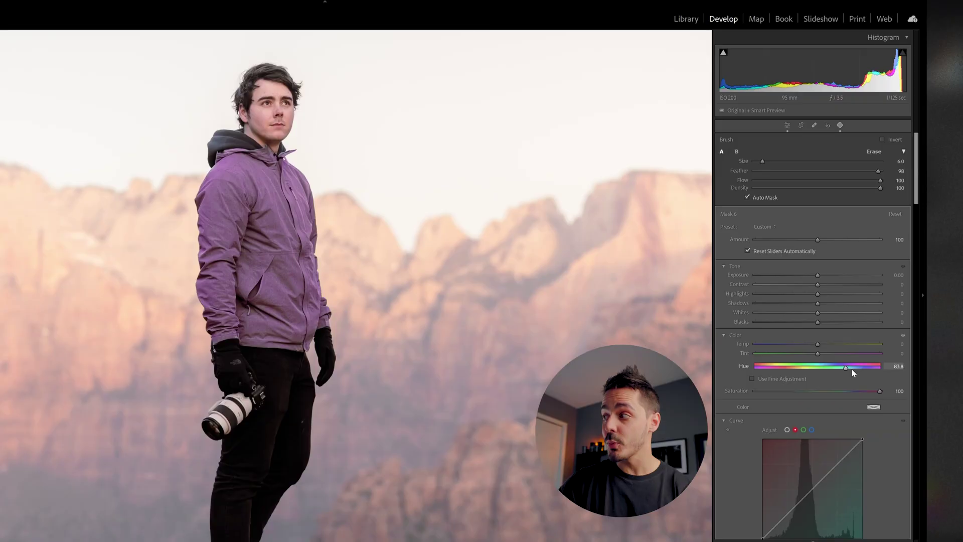
left_click_drag(847, 368, 890, 370)
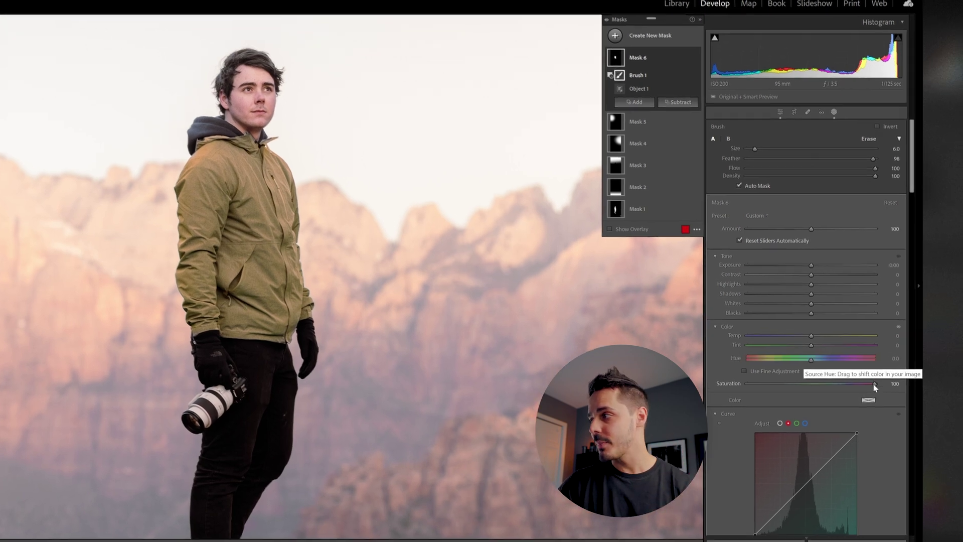
double_click(878, 390)
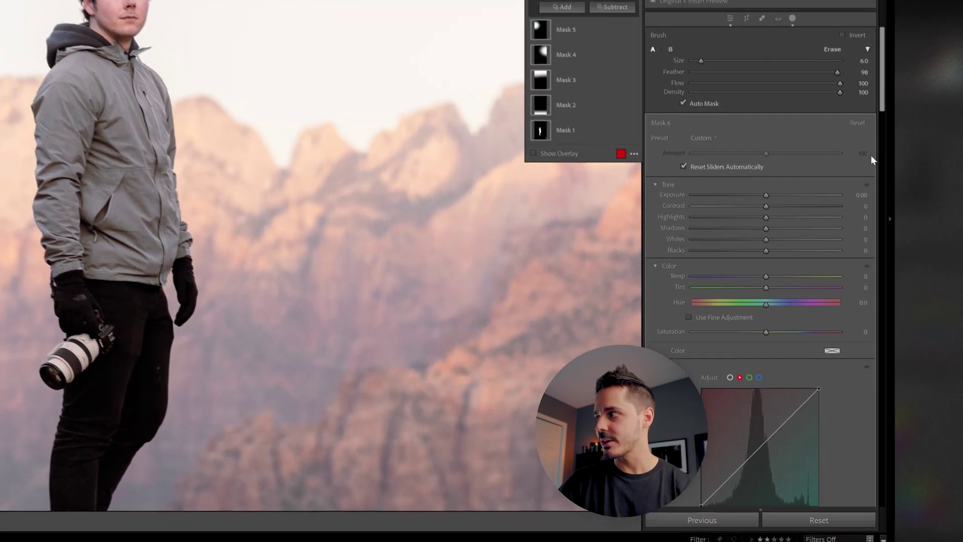
Check the jacket mask's overlay and pull the blue channel curve's midtones down to turn the jacket yellow-green
key("o")
left_click_drag(875, 77, 879, 123)
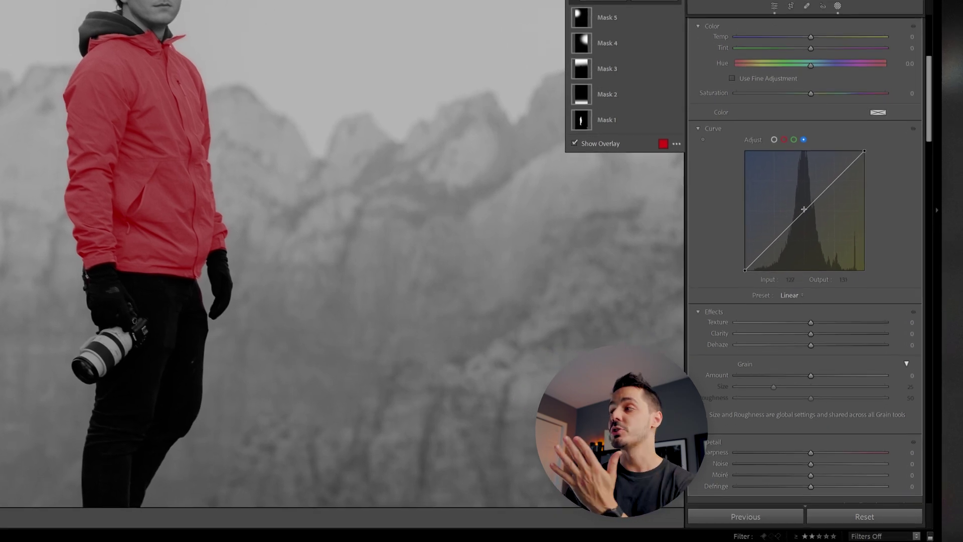
left_click_drag(808, 213, 823, 224)
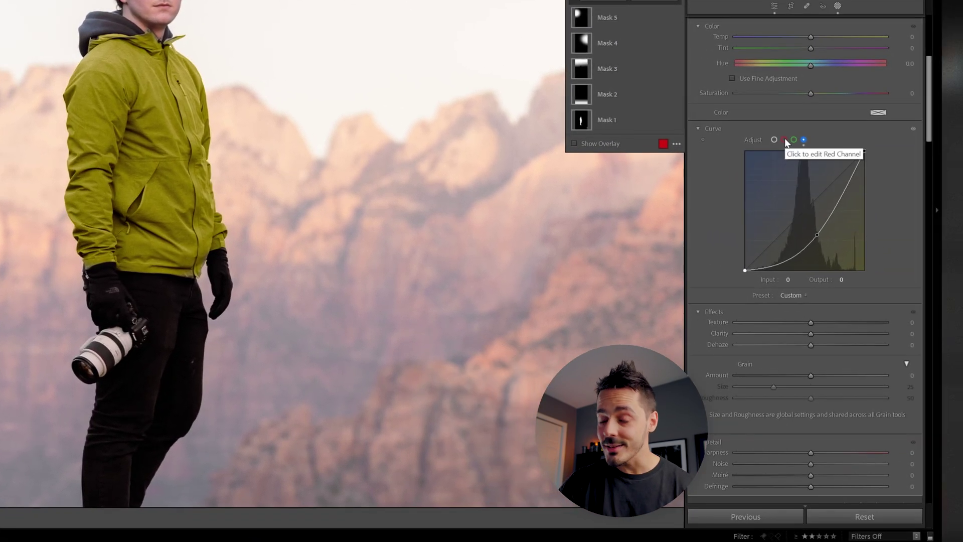
Raise the jacket mask's red channel curve to Input 115, Output 141 and its RGB curve to Input 105, Output 134
left_click(857, 150)
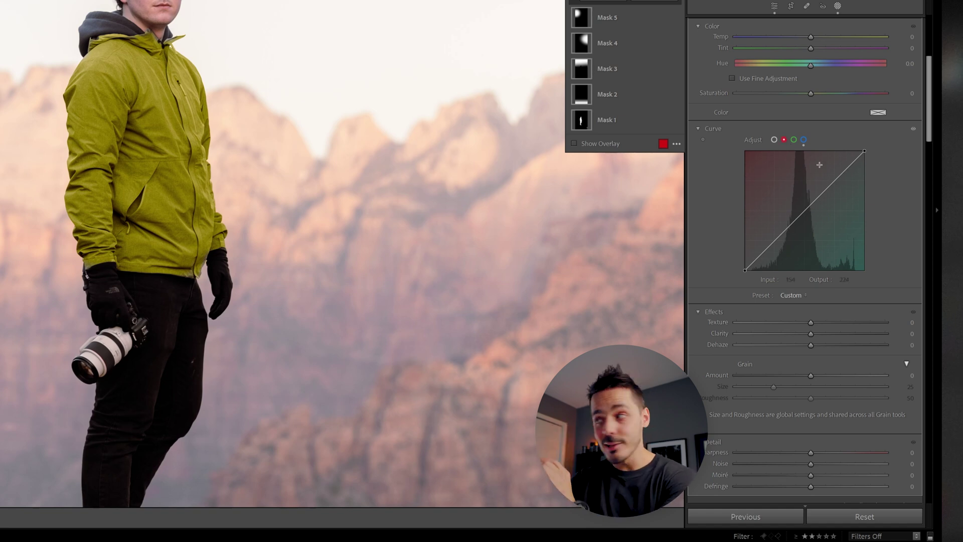
mouse_move(799, 213)
left_mouse_down()
mouse_move(789, 206)
mouse_move(800, 208)
left_mouse_up()
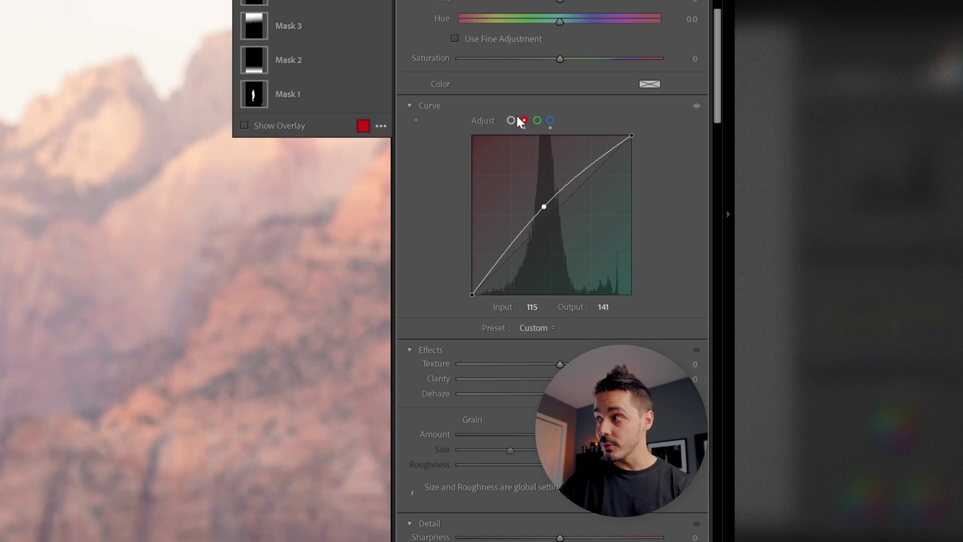
left_click(512, 121)
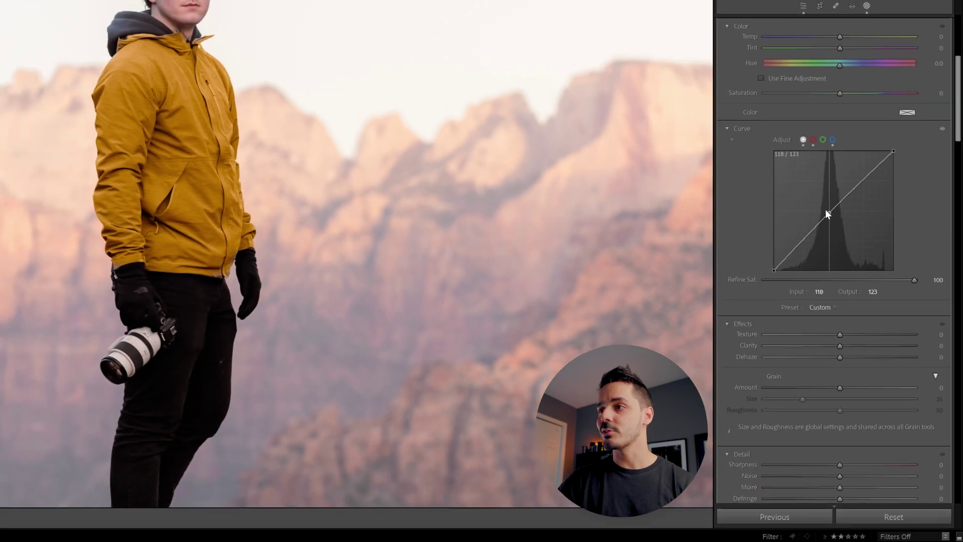
left_click_drag(826, 209, 824, 207)
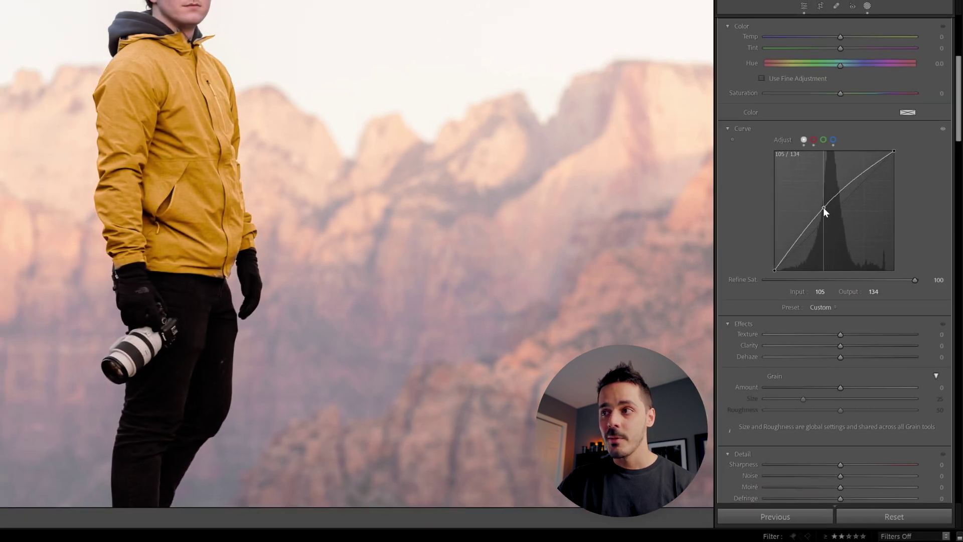
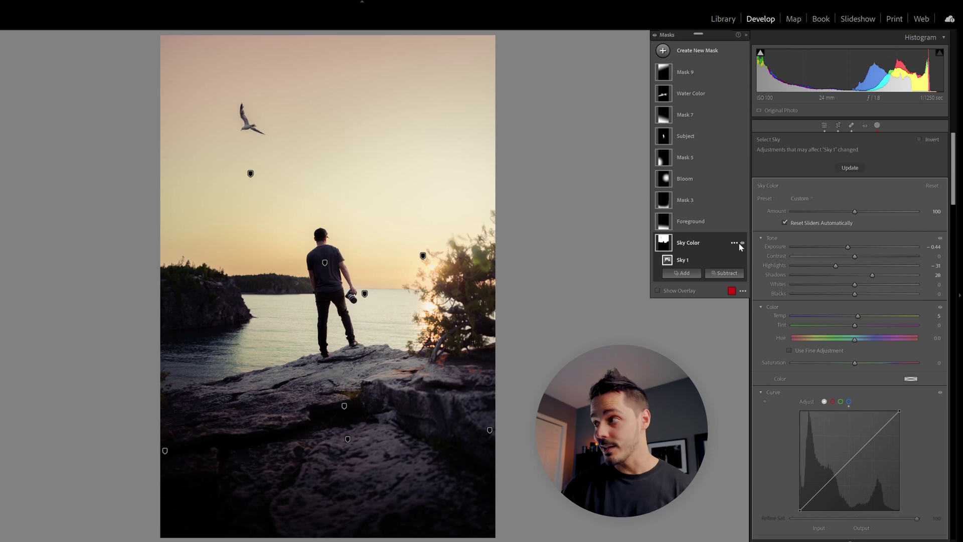
Compare the sunset photo with the Sky Color mask hidden and shown, and examine the mask's blue channel curve
left_click(742, 243)
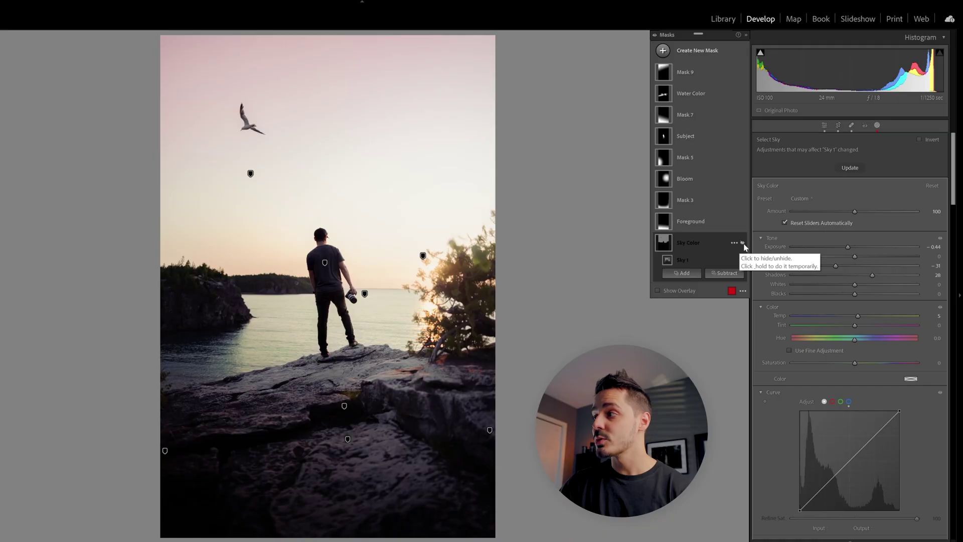
left_click(743, 244)
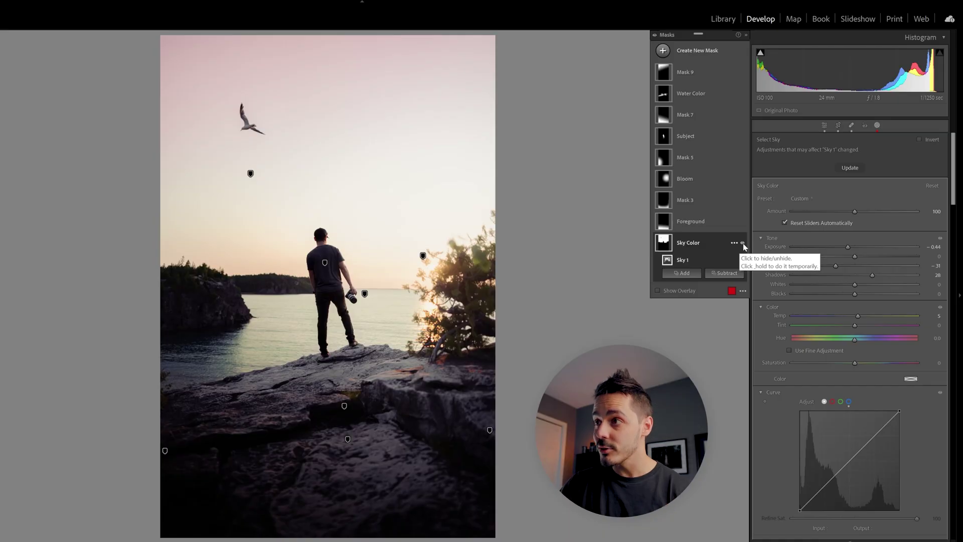
left_click(848, 402)
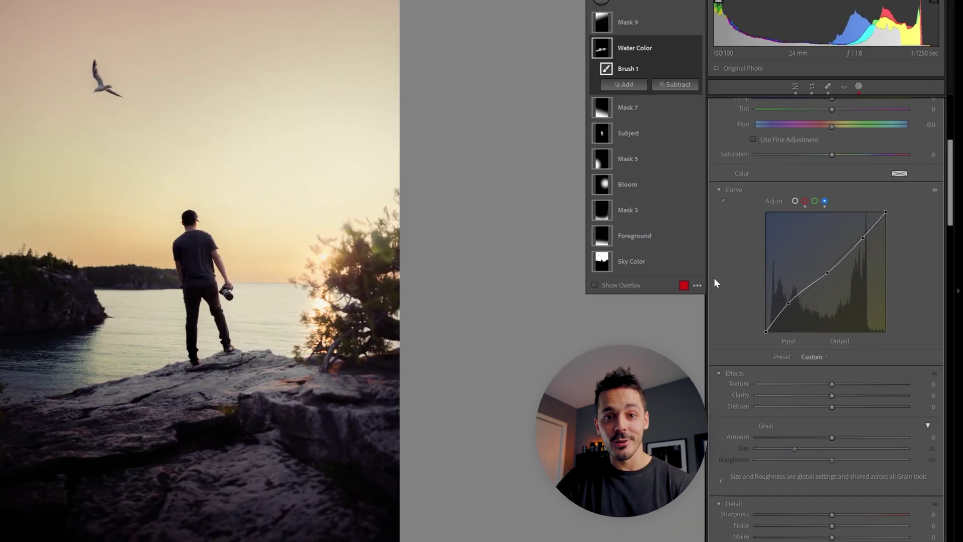
Pull the Water Color mask's red channel curve down to Input 145, Output 115 to make the water teal
left_click(805, 202)
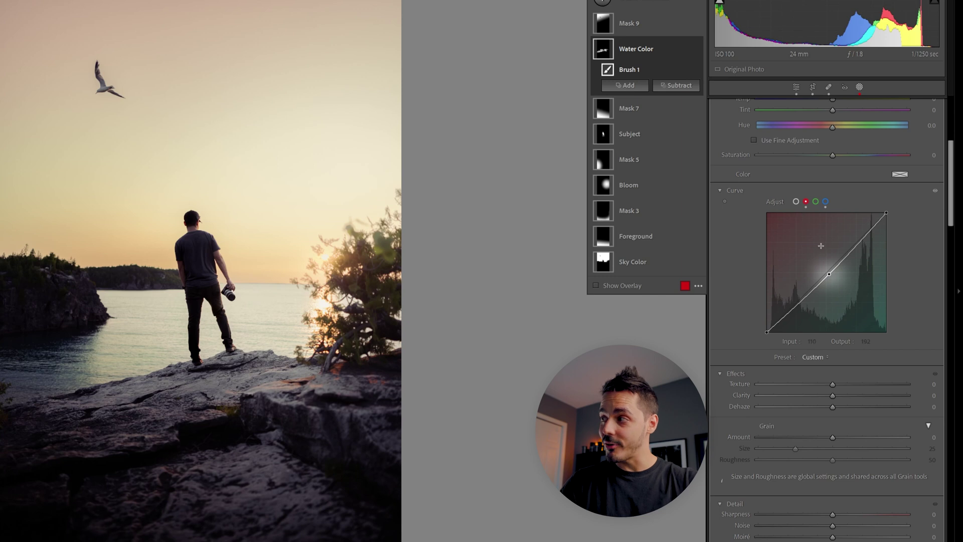
left_click_drag(831, 270, 836, 279)
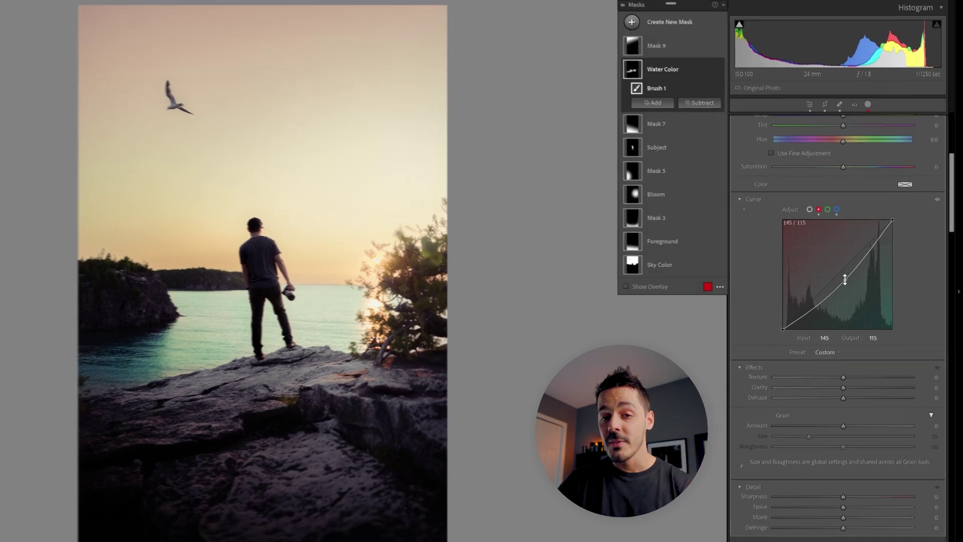